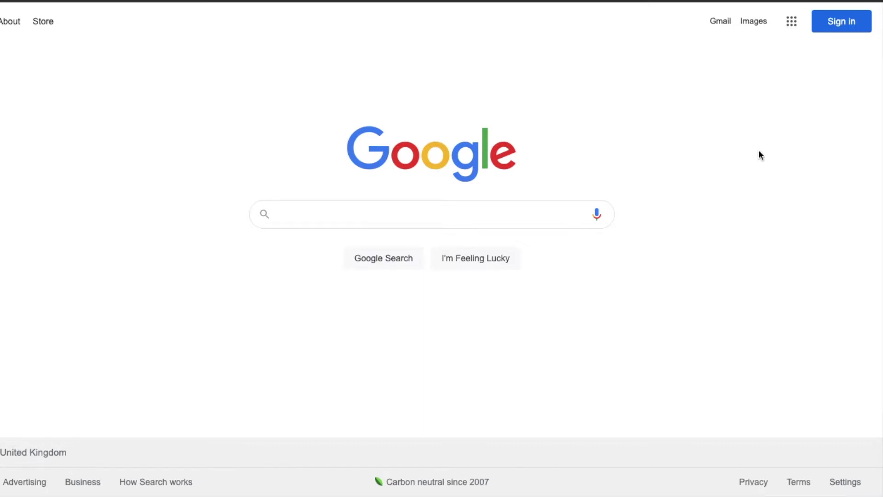
From Google's sign-in page, start a new account and choose who the account is for
{"action": "left_click", "coordinate": [839, 26]}
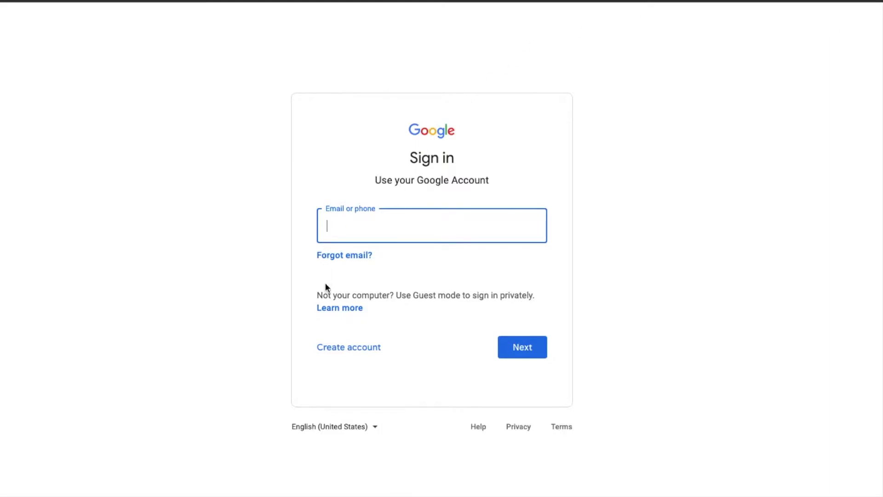
{"action": "left_click", "coordinate": [337, 349]}
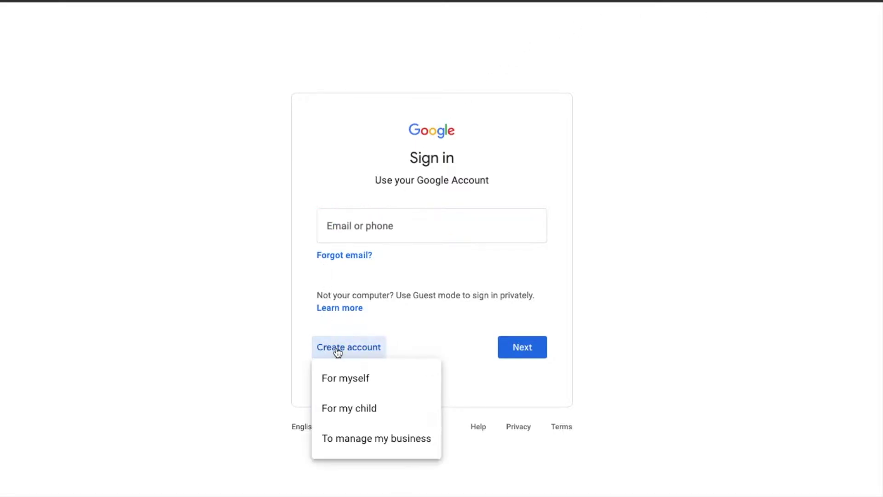
{"action": "left_click", "coordinate": [372, 442]}
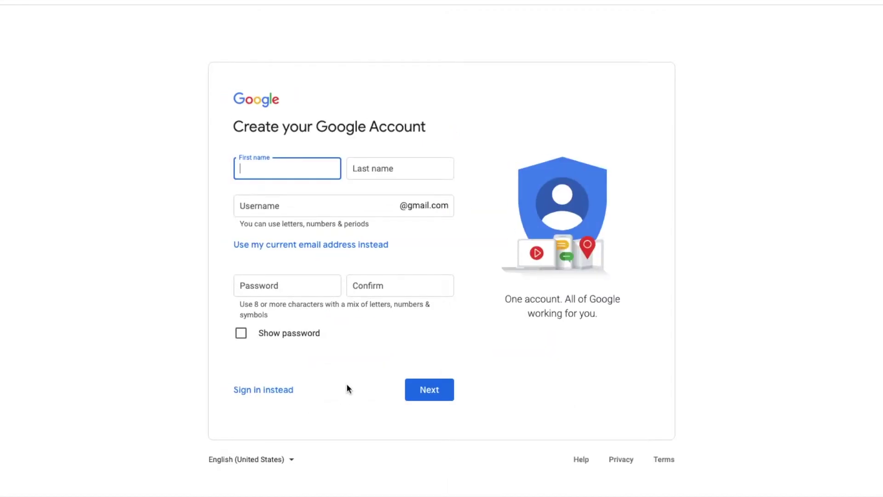
{"action": "type", "text": "Jack"}
Enter the first and last name, then take a suggested available username
{"action": "key", "text": "Tab"}
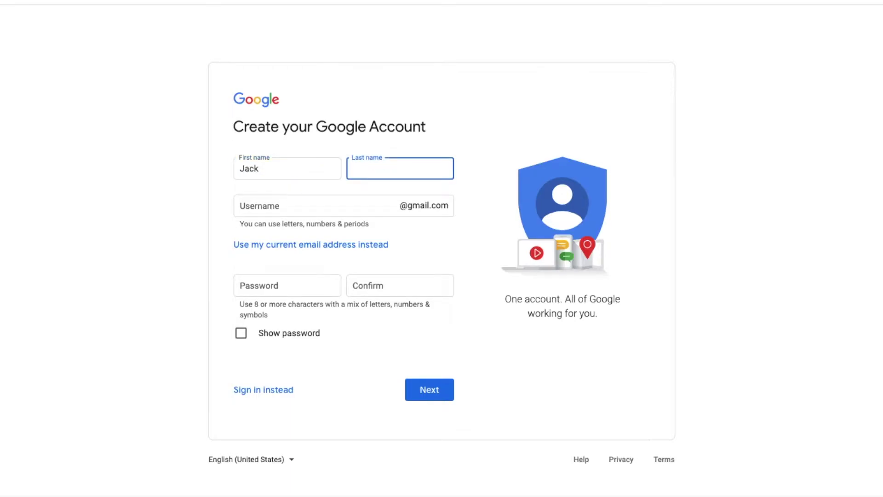
{"action": "type", "text": "Blogs"}
{"action": "left_click", "coordinate": [258, 200]}
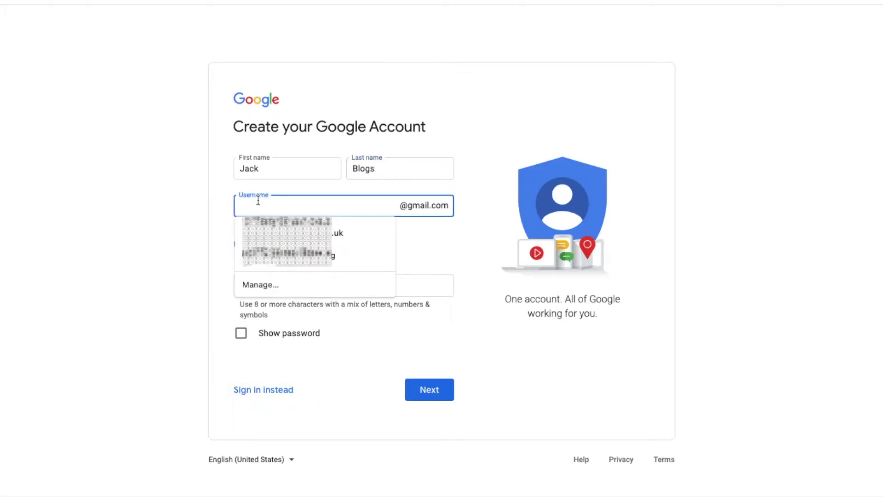
{"action": "type", "text": "Jack"}
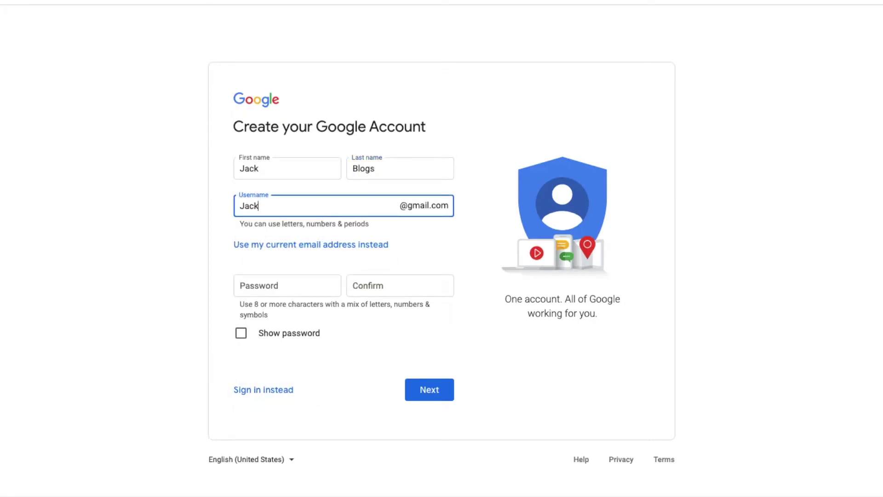
{"action": "type", "text": "Blog"}
{"action": "type", "text": "s1"}
{"action": "left_click", "coordinate": [162, 278]}
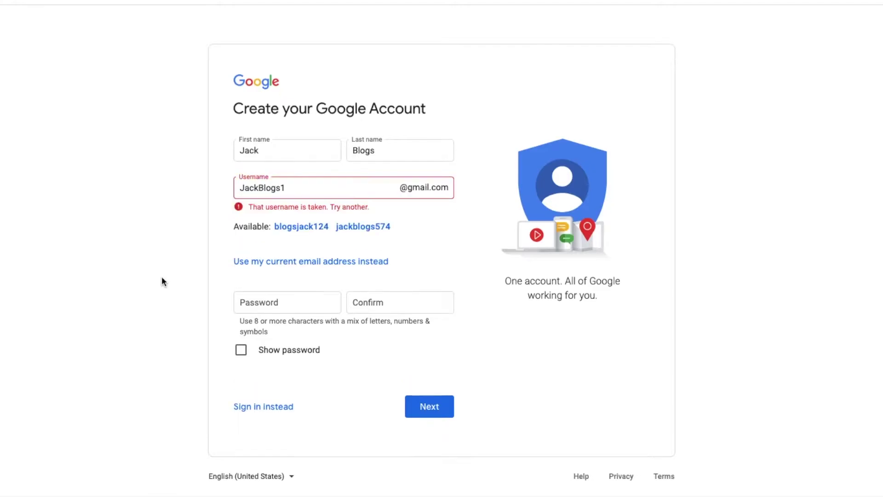
{"action": "left_click", "coordinate": [316, 229]}
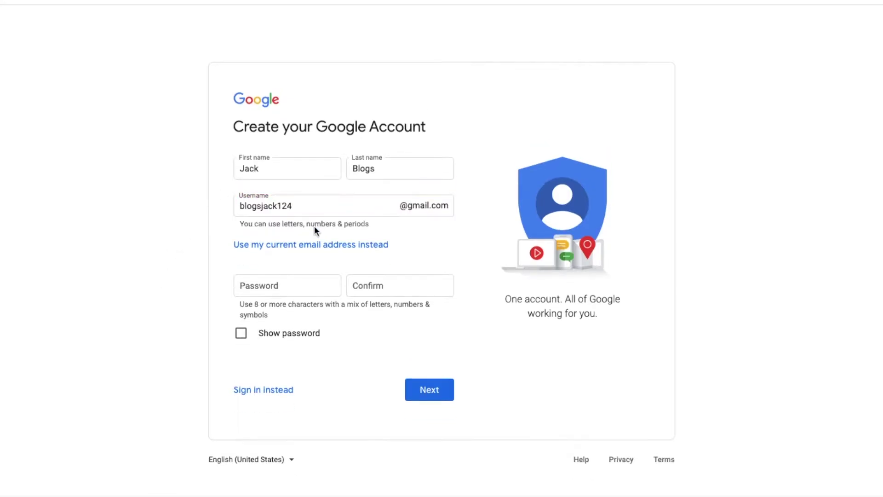
Enter and confirm the password, then submit the account details
{"action": "left_click", "coordinate": [270, 285]}
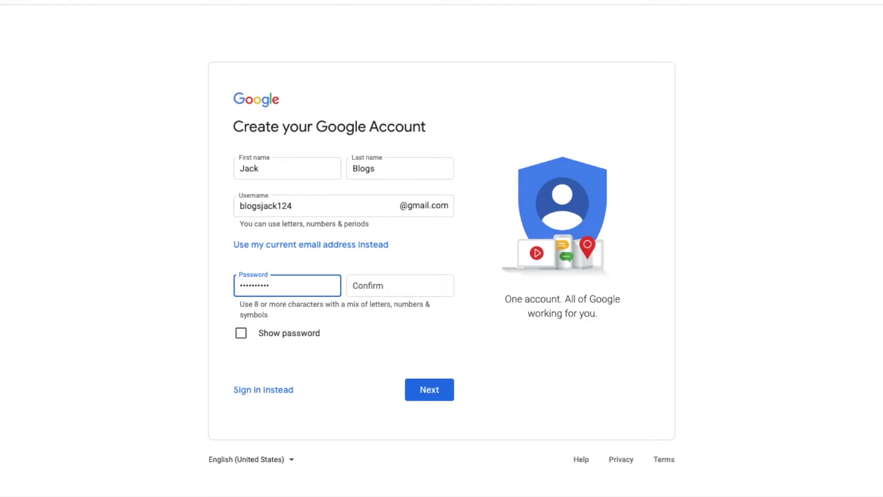
{"action": "key", "text": "Tab"}
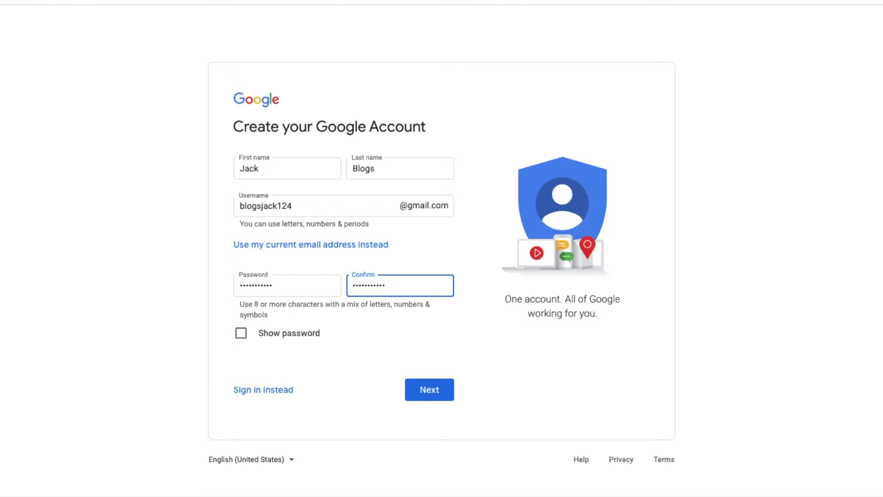
{"action": "left_click", "coordinate": [334, 363]}
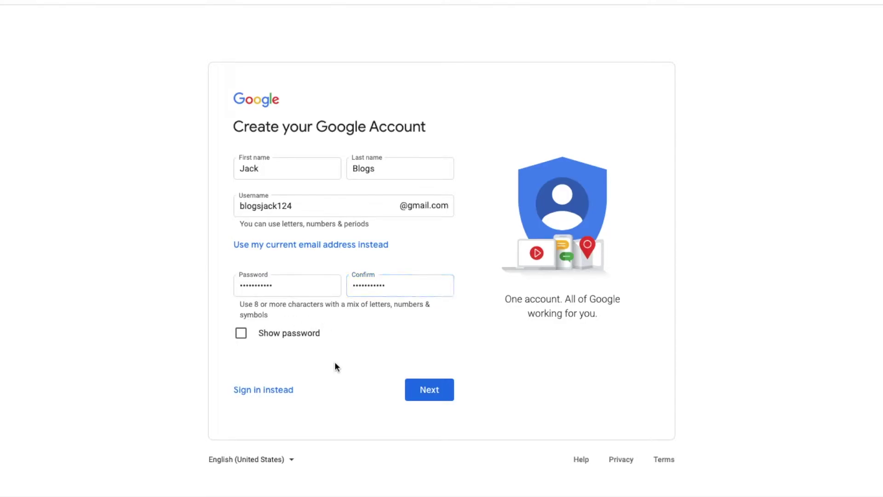
{"action": "left_click", "coordinate": [441, 393]}
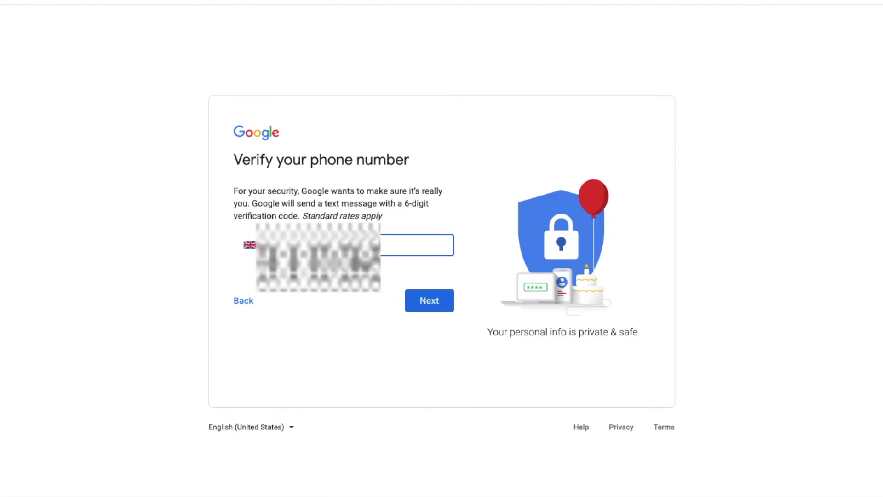
Send an SMS code to the entered phone number and verify it with the G- code
{"action": "left_click", "coordinate": [436, 298]}
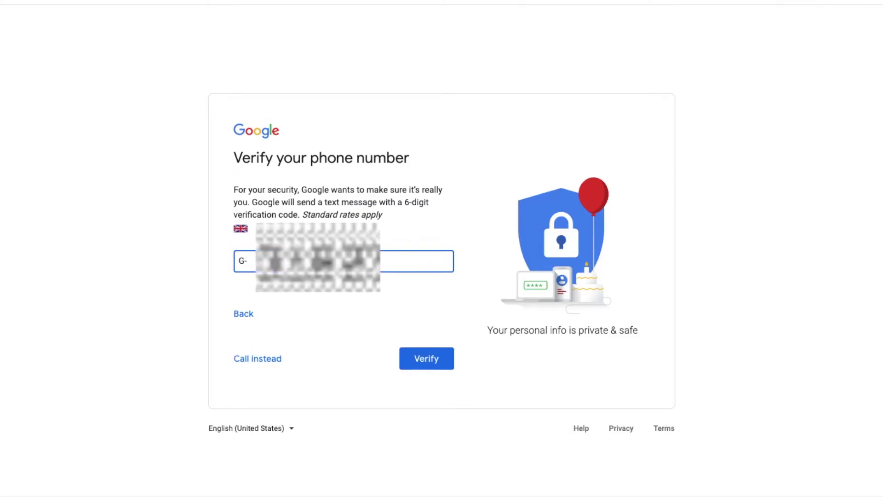
{"action": "left_click", "coordinate": [427, 360]}
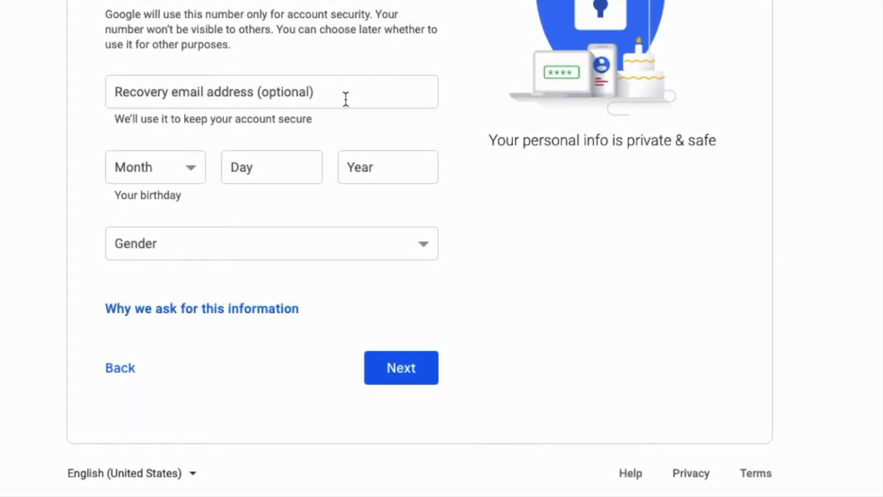
Enter the birthday as April 22, 1990
{"action": "left_click", "coordinate": [192, 169]}
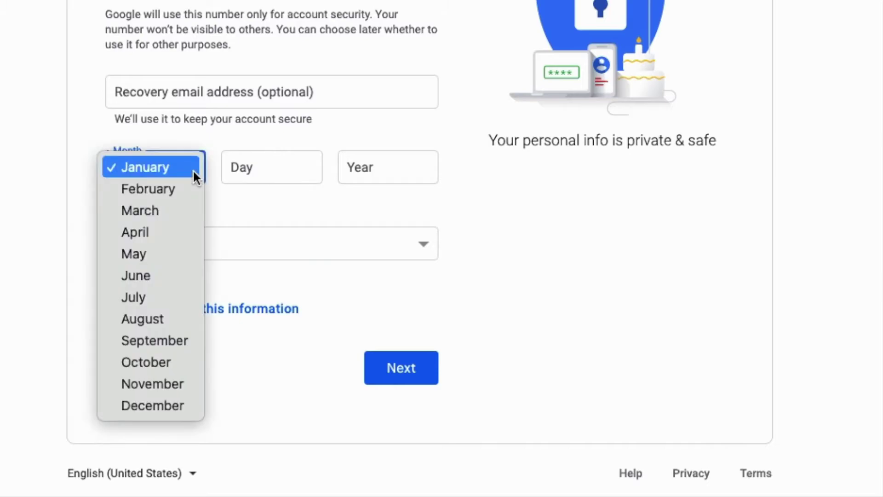
{"action": "left_click", "coordinate": [153, 233]}
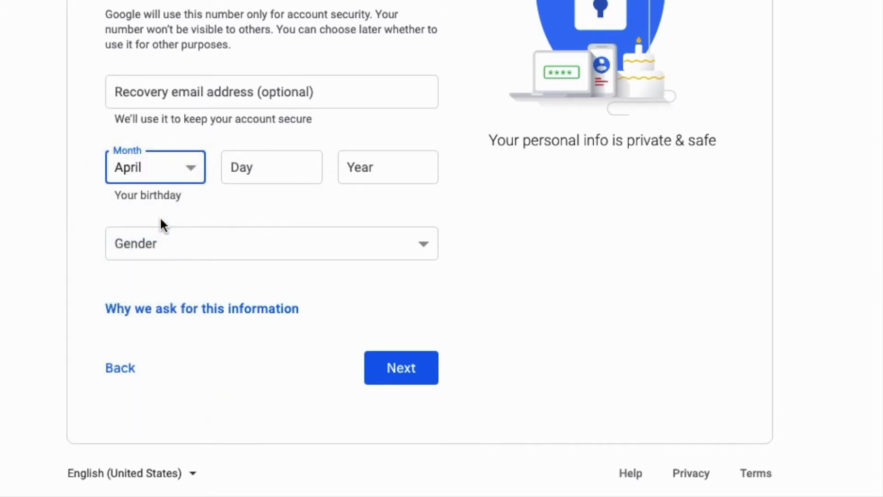
{"action": "left_click", "coordinate": [281, 166]}
{"action": "type", "text": "22"}
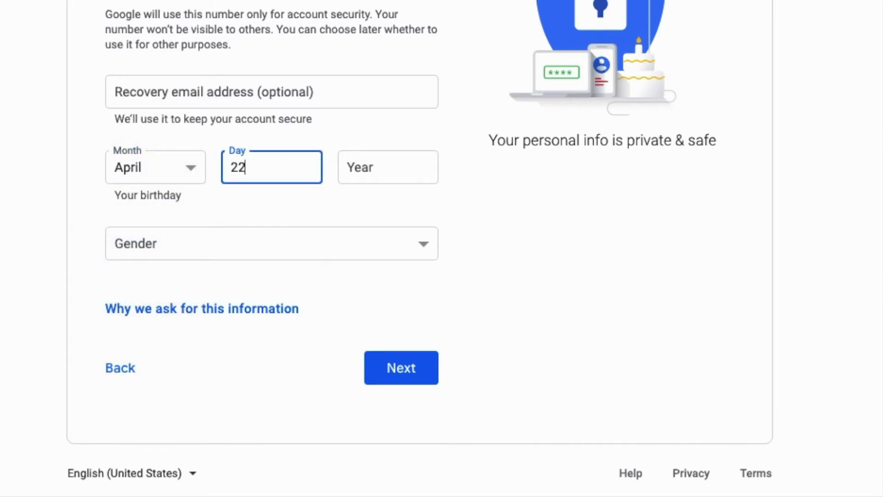
{"action": "left_click", "coordinate": [406, 177]}
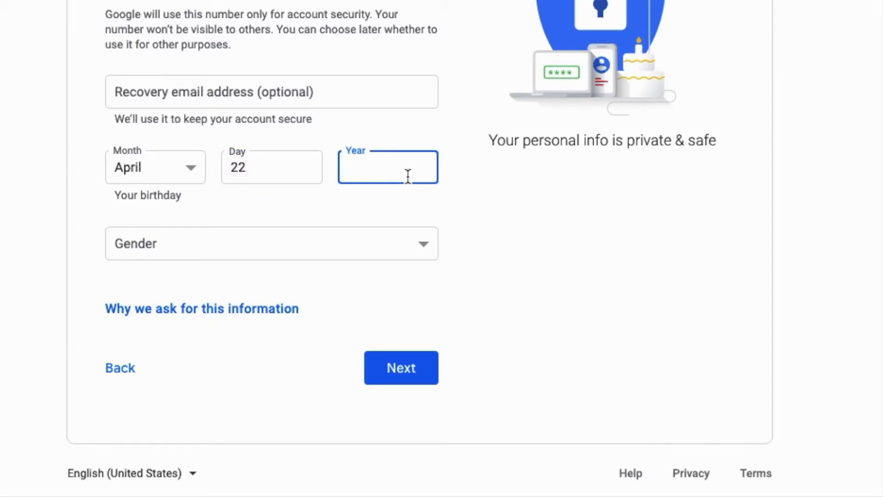
{"action": "type", "text": "1990"}
{"action": "left_click", "coordinate": [538, 255]}
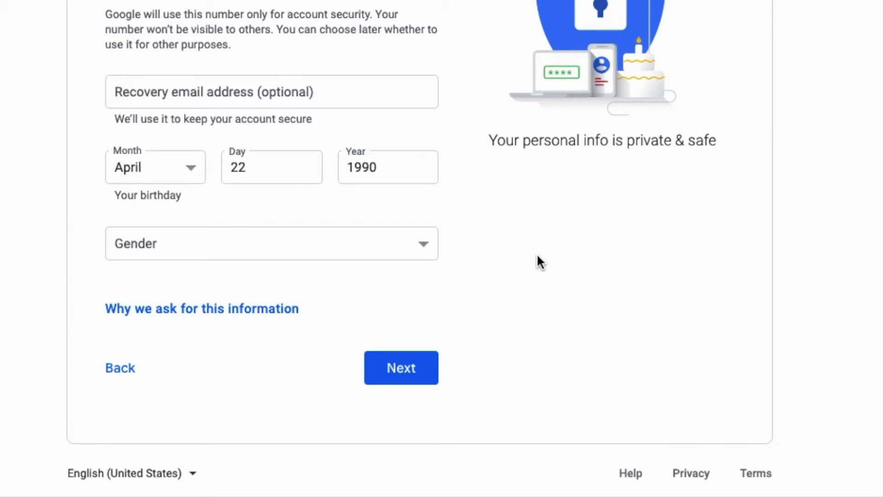
Set the gender to Female and submit the personal details
{"action": "left_click", "coordinate": [412, 257]}
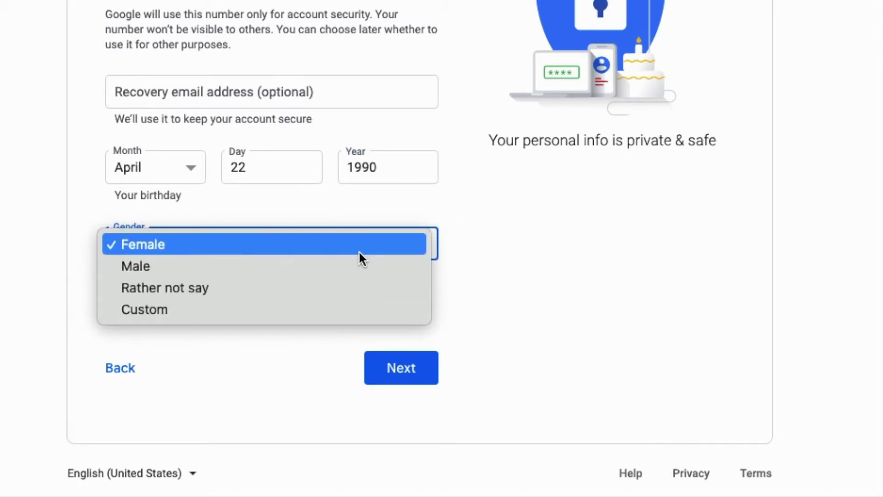
{"action": "left_click", "coordinate": [358, 250]}
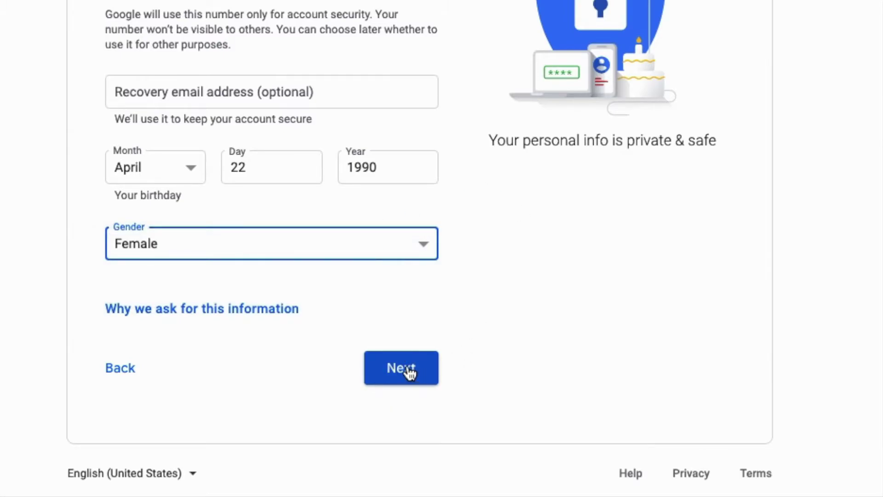
{"action": "left_click", "coordinate": [408, 368]}
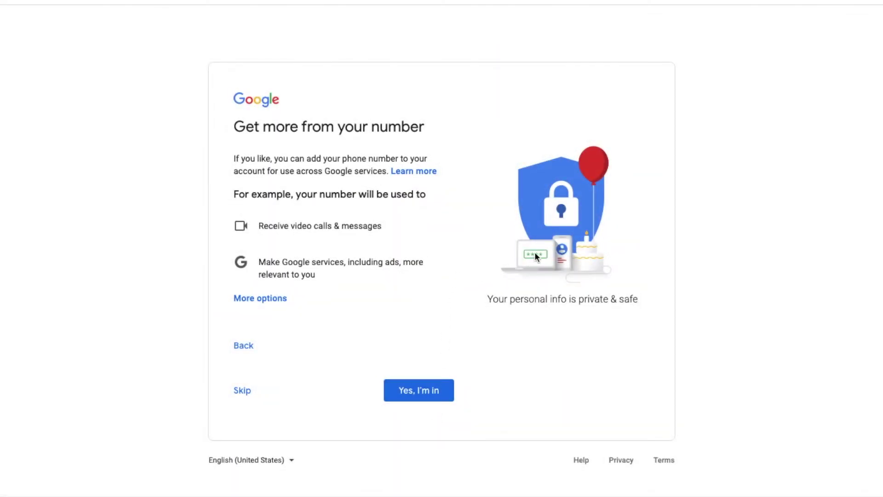
Agree to use the phone number across Google services and choose Express personalization
{"action": "left_click", "coordinate": [414, 390]}
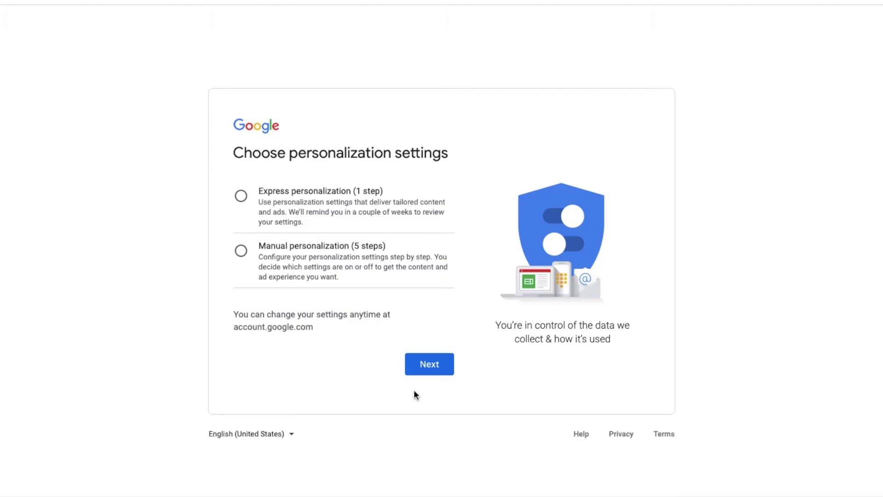
{"action": "left_click", "coordinate": [242, 196]}
{"action": "left_click", "coordinate": [426, 363]}
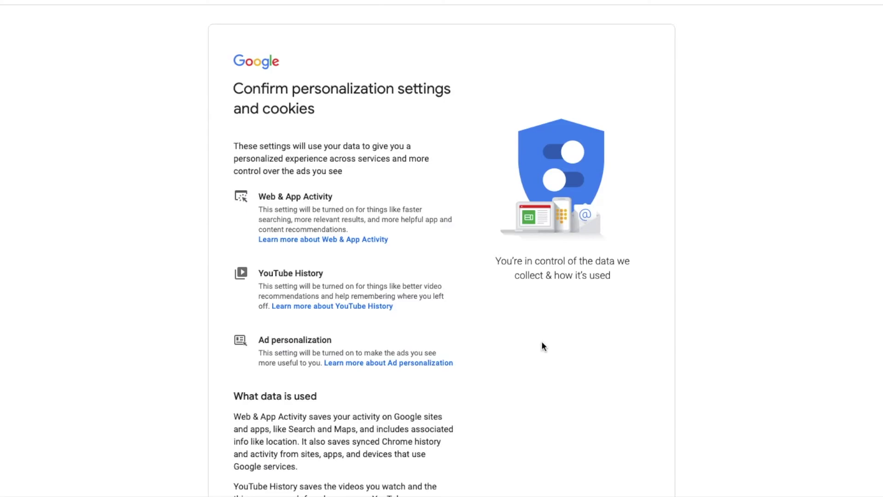
{"action": "scroll", "coordinate": [543, 346], "scroll_direction": "down", "scroll_amount": 2}
{"action": "scroll", "coordinate": [542, 346], "scroll_direction": "down", "scroll_amount": 1}
{"action": "scroll", "coordinate": [543, 345], "scroll_direction": "down", "scroll_amount": 1}
{"action": "scroll", "coordinate": [543, 346], "scroll_direction": "down", "scroll_amount": 1}
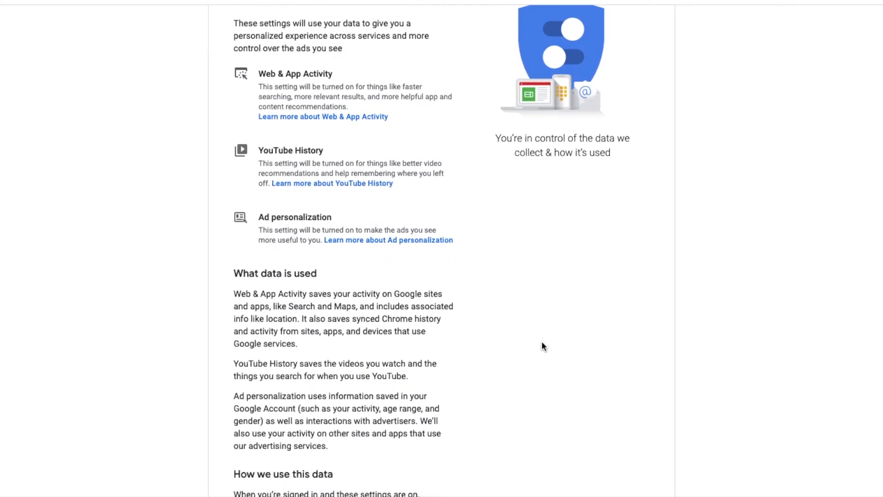
{"action": "scroll", "coordinate": [542, 346], "scroll_direction": "down", "scroll_amount": 1}
{"action": "scroll", "coordinate": [542, 345], "scroll_direction": "down", "scroll_amount": 1}
{"action": "scroll", "coordinate": [542, 346], "scroll_direction": "down", "scroll_amount": 1}
{"action": "scroll", "coordinate": [543, 345], "scroll_direction": "down", "scroll_amount": 1}
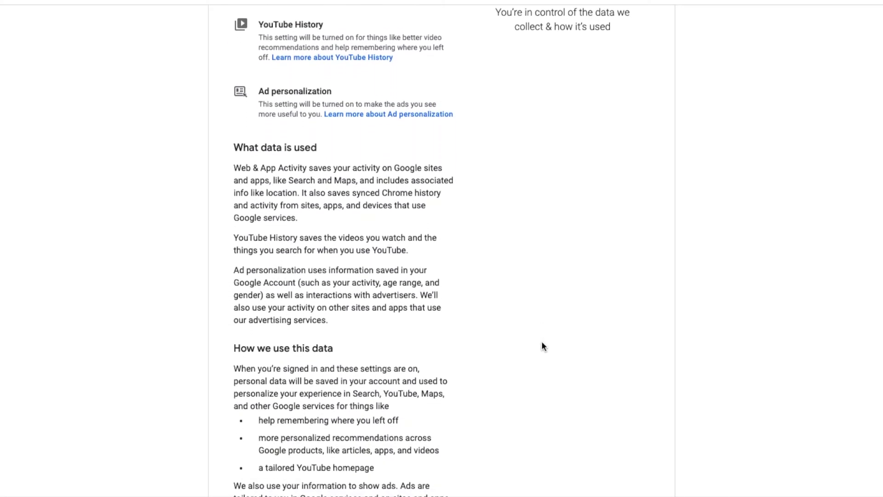
{"action": "scroll", "coordinate": [543, 345], "scroll_direction": "down", "scroll_amount": 1}
{"action": "scroll", "coordinate": [542, 346], "scroll_direction": "down", "scroll_amount": 2}
{"action": "scroll", "coordinate": [543, 346], "scroll_direction": "down", "scroll_amount": 1}
{"action": "scroll", "coordinate": [542, 346], "scroll_direction": "down", "scroll_amount": 1}
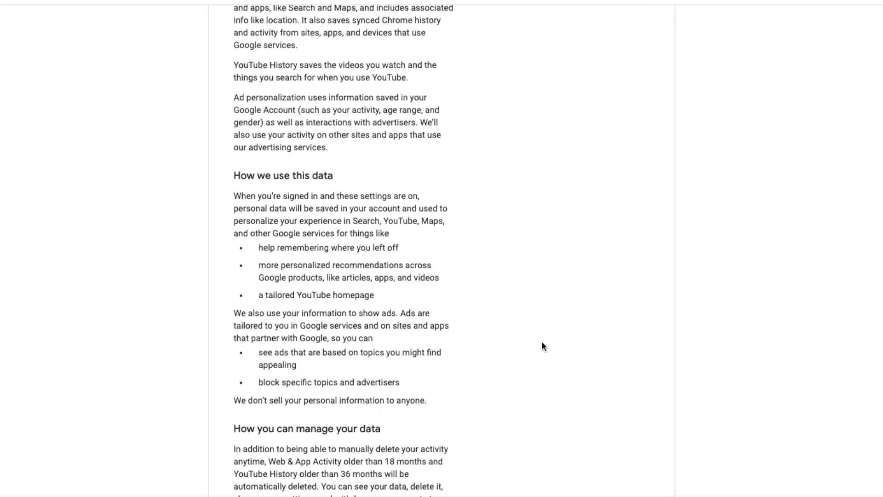
{"action": "scroll", "coordinate": [543, 346], "scroll_direction": "down", "scroll_amount": 2}
{"action": "scroll", "coordinate": [543, 346], "scroll_direction": "down", "scroll_amount": 1}
{"action": "scroll", "coordinate": [542, 346], "scroll_direction": "down", "scroll_amount": 2}
{"action": "scroll", "coordinate": [542, 342], "scroll_direction": "down", "scroll_amount": 2}
{"action": "scroll", "coordinate": [542, 341], "scroll_direction": "down", "scroll_amount": 3}
{"action": "scroll", "coordinate": [542, 341], "scroll_direction": "down", "scroll_amount": 3}
{"action": "scroll", "coordinate": [542, 342], "scroll_direction": "down", "scroll_amount": 3}
{"action": "scroll", "coordinate": [542, 346], "scroll_direction": "down", "scroll_amount": 1}
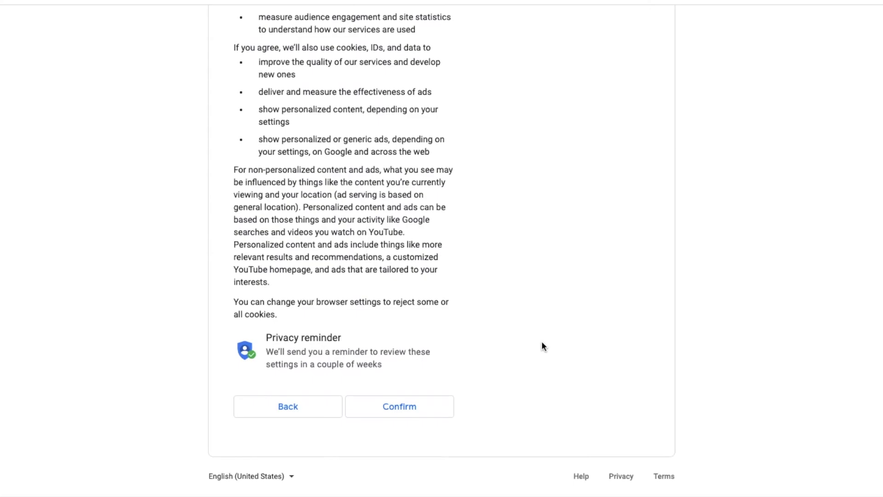
Review the personalization settings and cookies page and confirm it
{"action": "left_click", "coordinate": [414, 407]}
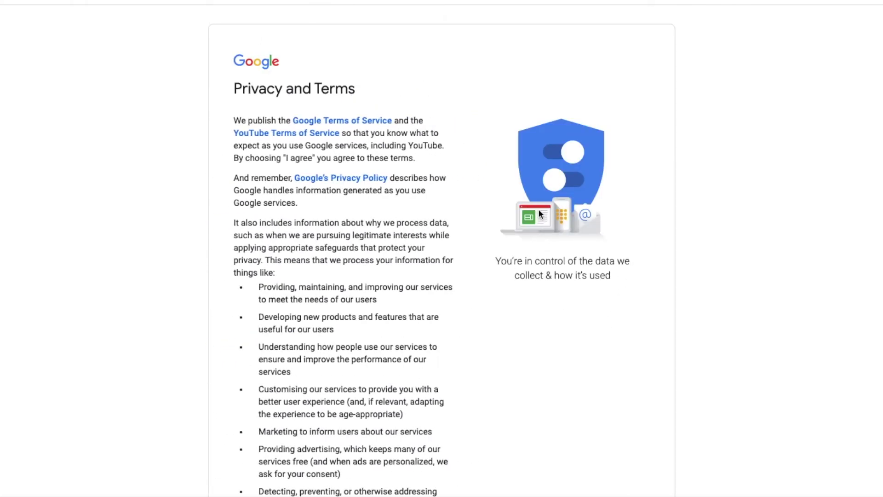
{"action": "scroll", "coordinate": [540, 214], "scroll_direction": "down", "scroll_amount": 5}
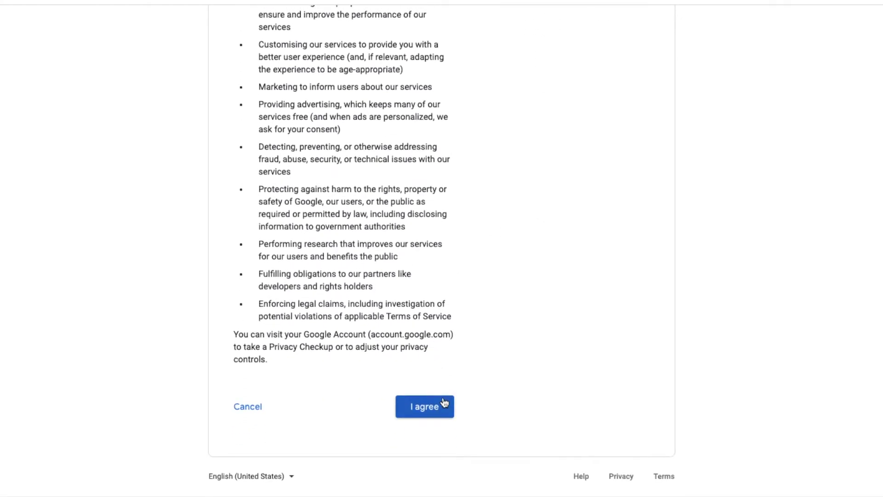
Agree to Google's Privacy and Terms with 'I agree'
{"action": "left_click", "coordinate": [444, 405]}
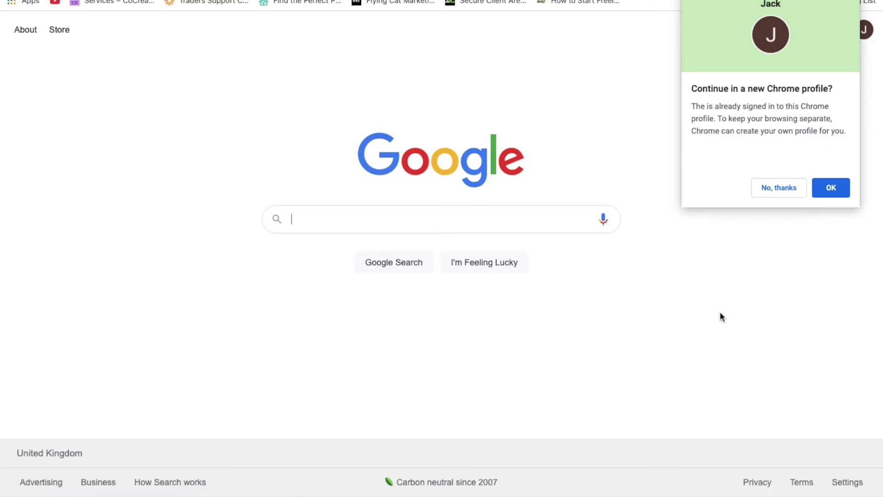
Continue in a new Chrome profile for Jack and give it a colour theme
{"action": "left_click", "coordinate": [778, 186]}
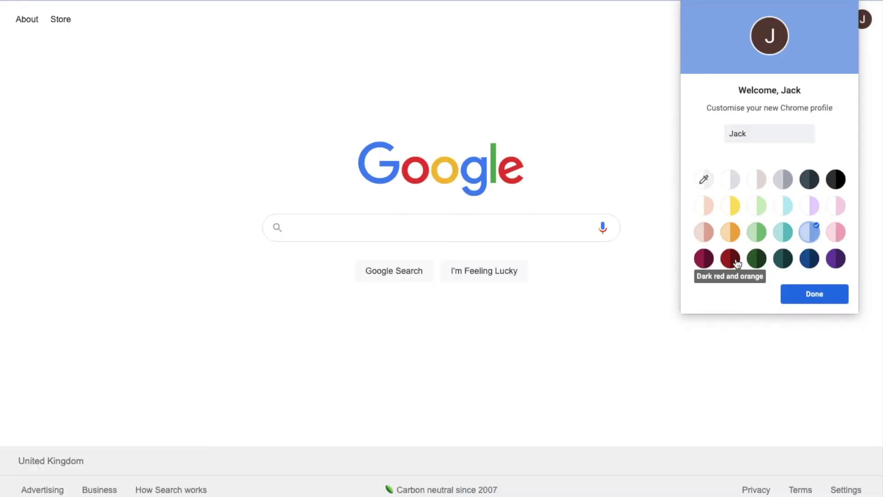
{"action": "left_click", "coordinate": [733, 260]}
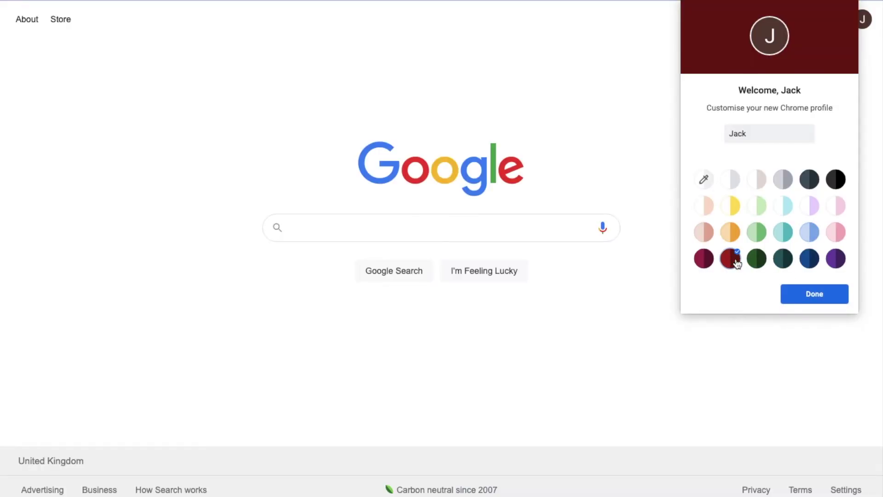
{"action": "left_click", "coordinate": [704, 232]}
{"action": "left_click", "coordinate": [815, 294]}
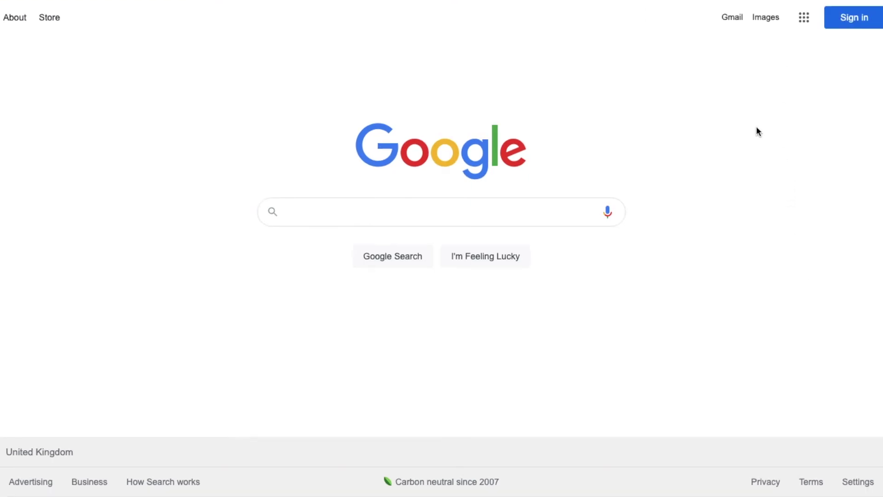
Open the Google apps grid and scroll through the app list, then back to the top
{"action": "left_click", "coordinate": [806, 21]}
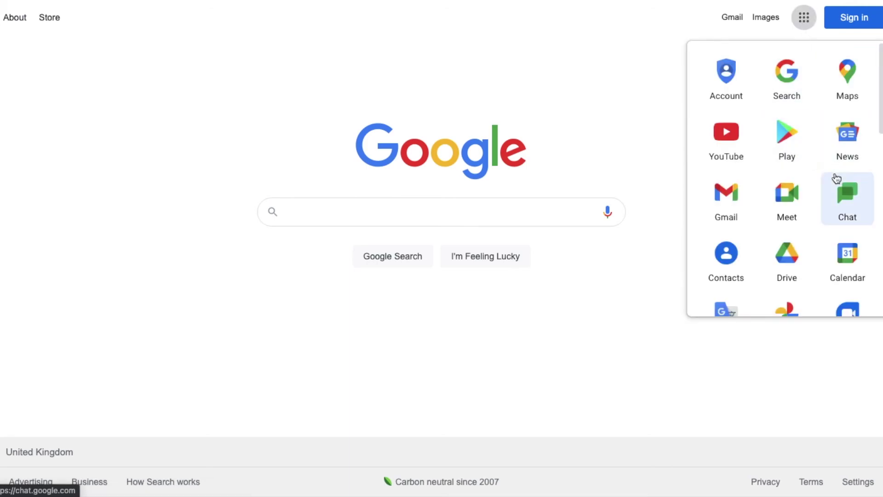
{"action": "scroll", "coordinate": [837, 179], "scroll_direction": "down", "scroll_amount": 1}
{"action": "scroll", "coordinate": [837, 178], "scroll_direction": "down", "scroll_amount": 2}
{"action": "scroll", "coordinate": [836, 178], "scroll_direction": "down", "scroll_amount": 1}
{"action": "scroll", "coordinate": [837, 178], "scroll_direction": "down", "scroll_amount": 1}
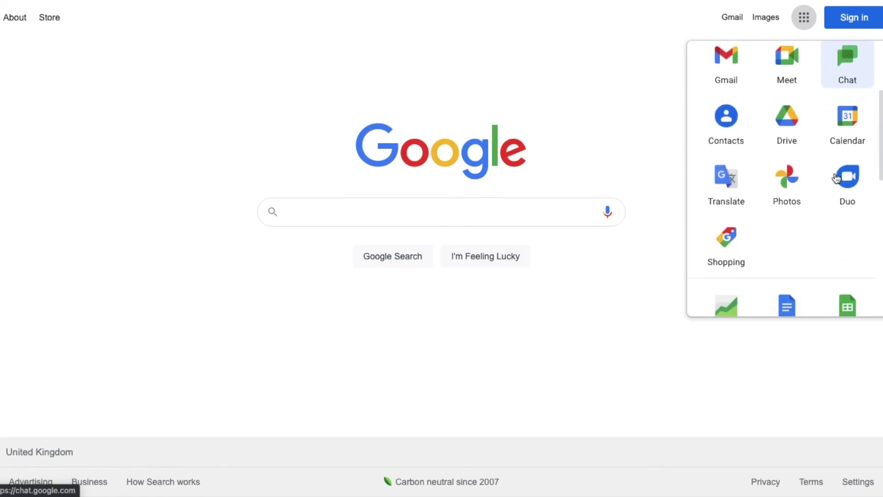
{"action": "scroll", "coordinate": [836, 179], "scroll_direction": "down", "scroll_amount": 1}
{"action": "scroll", "coordinate": [836, 178], "scroll_direction": "down", "scroll_amount": 1}
{"action": "scroll", "coordinate": [837, 178], "scroll_direction": "down", "scroll_amount": 1}
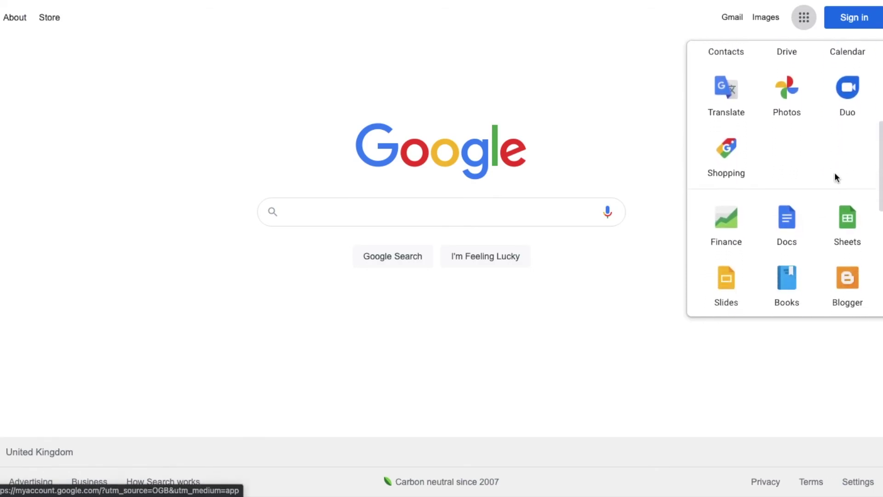
{"action": "scroll", "coordinate": [836, 178], "scroll_direction": "down", "scroll_amount": 1}
{"action": "scroll", "coordinate": [836, 178], "scroll_direction": "down", "scroll_amount": 1}
{"action": "scroll", "coordinate": [836, 179], "scroll_direction": "down", "scroll_amount": 1}
{"action": "scroll", "coordinate": [836, 178], "scroll_direction": "down", "scroll_amount": 1}
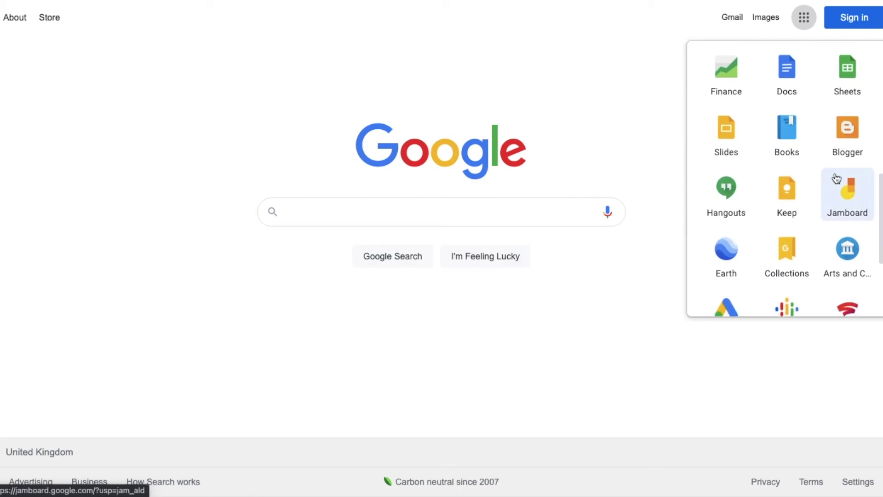
{"action": "scroll", "coordinate": [837, 178], "scroll_direction": "down", "scroll_amount": 1}
{"action": "scroll", "coordinate": [836, 178], "scroll_direction": "down", "scroll_amount": 2}
{"action": "scroll", "coordinate": [836, 178], "scroll_direction": "down", "scroll_amount": 1}
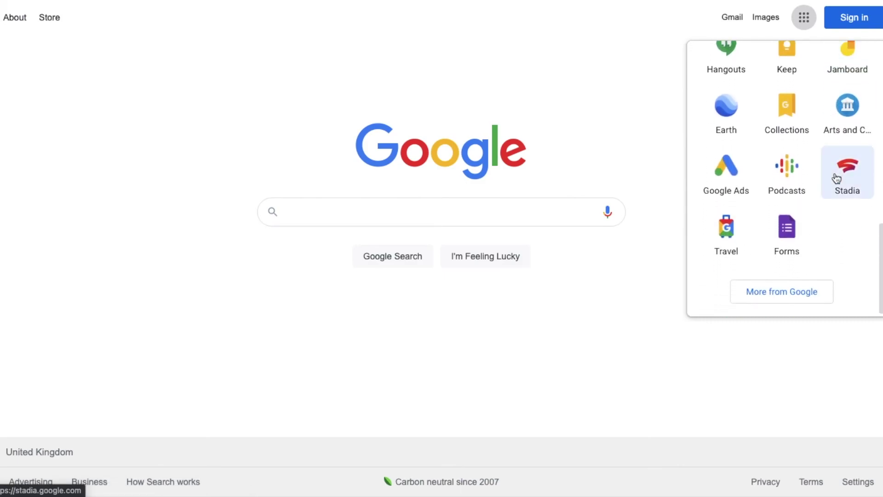
{"action": "scroll", "coordinate": [837, 178], "scroll_direction": "up", "scroll_amount": 1}
{"action": "scroll", "coordinate": [837, 178], "scroll_direction": "up", "scroll_amount": 4}
{"action": "scroll", "coordinate": [837, 178], "scroll_direction": "up", "scroll_amount": 2}
{"action": "scroll", "coordinate": [836, 178], "scroll_direction": "up", "scroll_amount": 5}
{"action": "scroll", "coordinate": [836, 178], "scroll_direction": "up", "scroll_amount": 3}
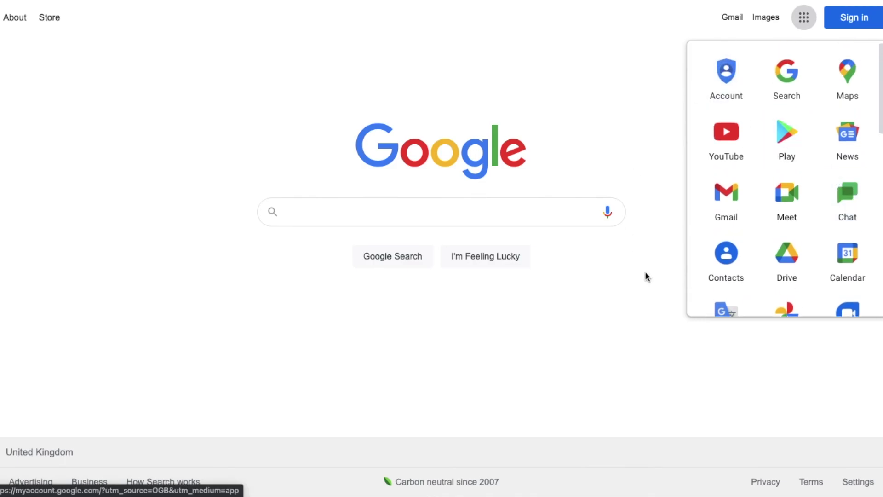